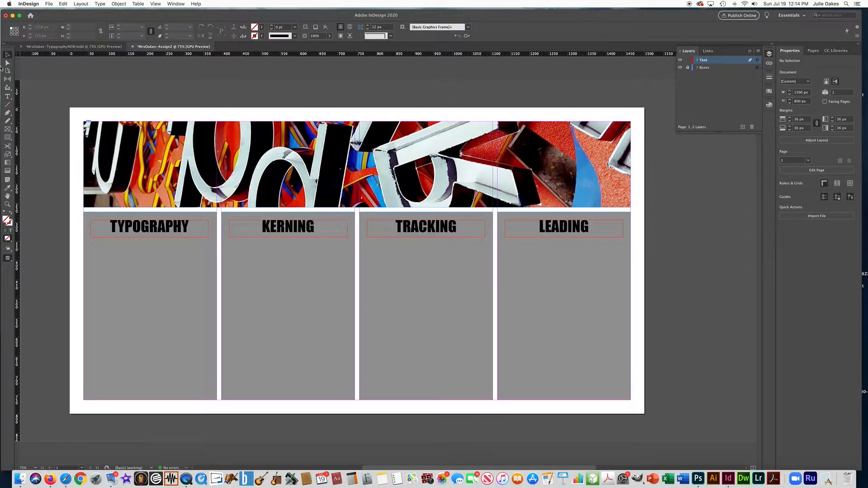
- Create a text frame below the TYPOGRAPHY heading and enter "The art and design of arranging type" in it
left_click(7, 96)
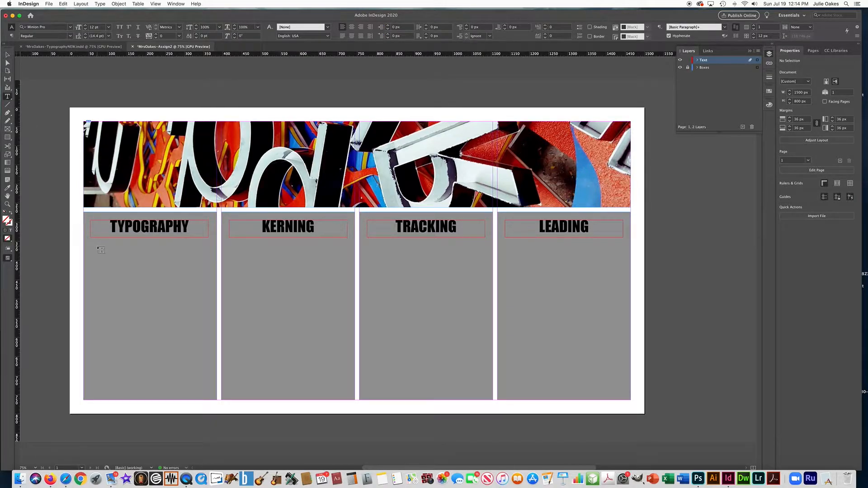
left_click_drag(91, 245, 209, 312)
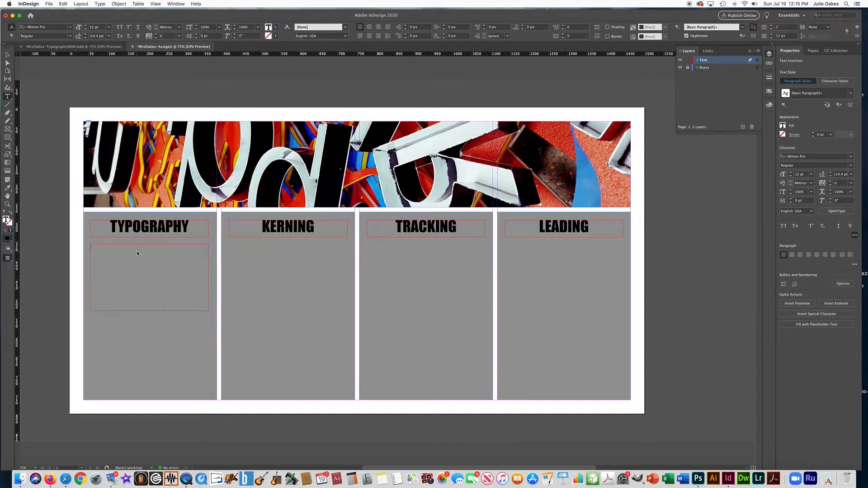
type("The art and design of")
left_click(59, 47)
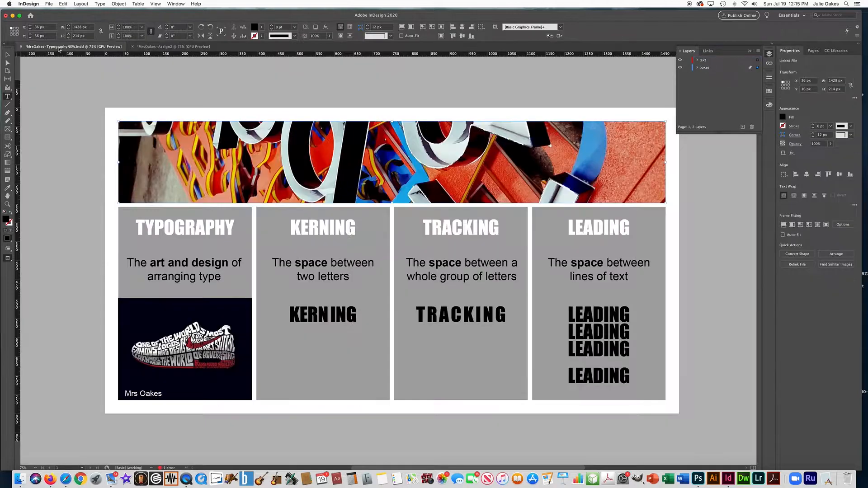
left_click(150, 47)
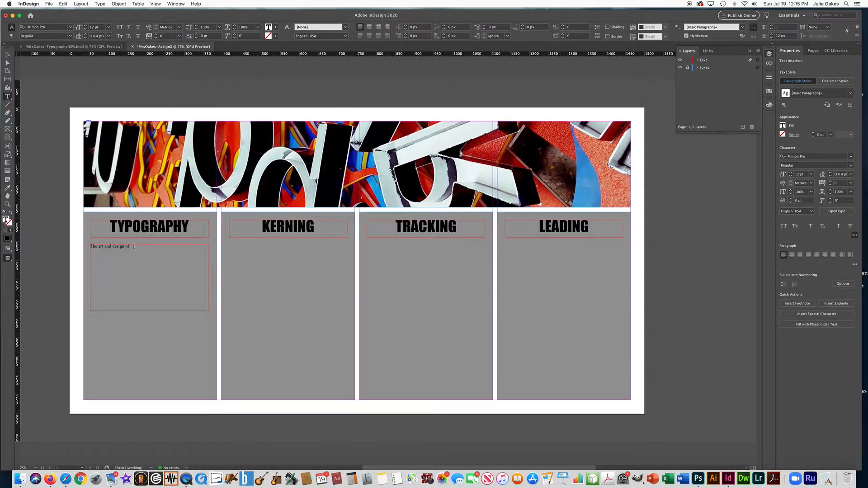
type("arranging type")
- Change the font of the whole TYPOGRAPHY definition to Arial Regular
left_click_drag(158, 246, 86, 250)
key("super+c")
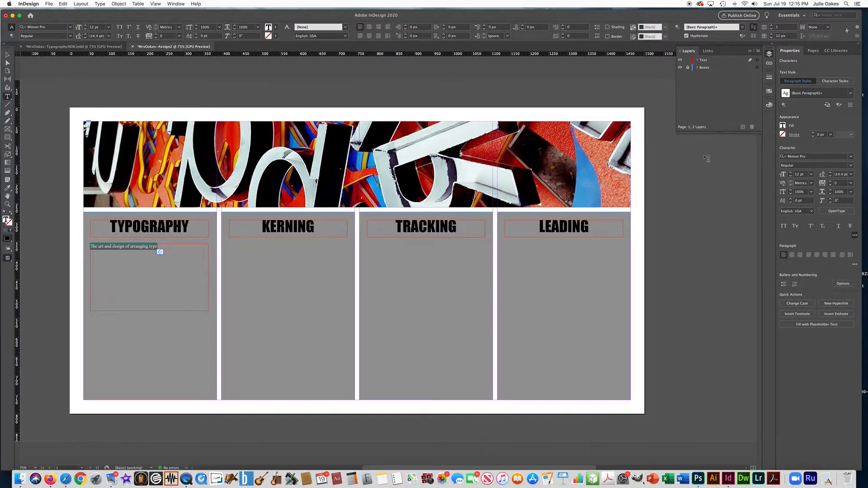
left_click(805, 157)
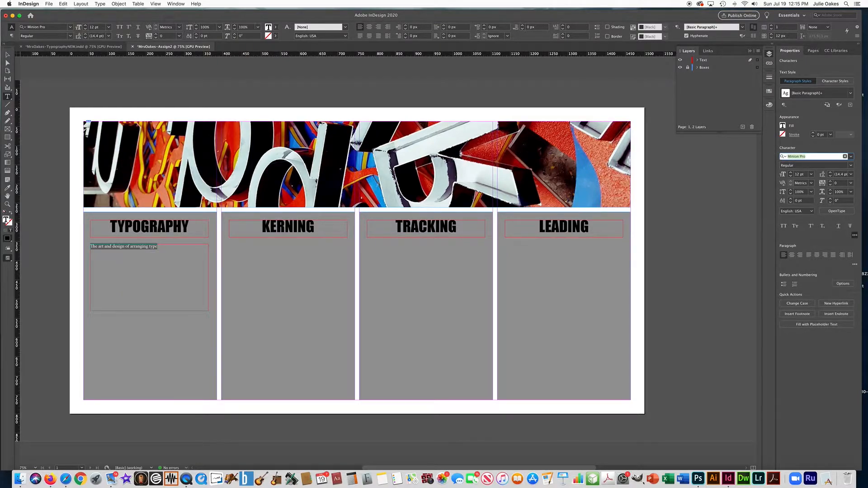
type("arial")
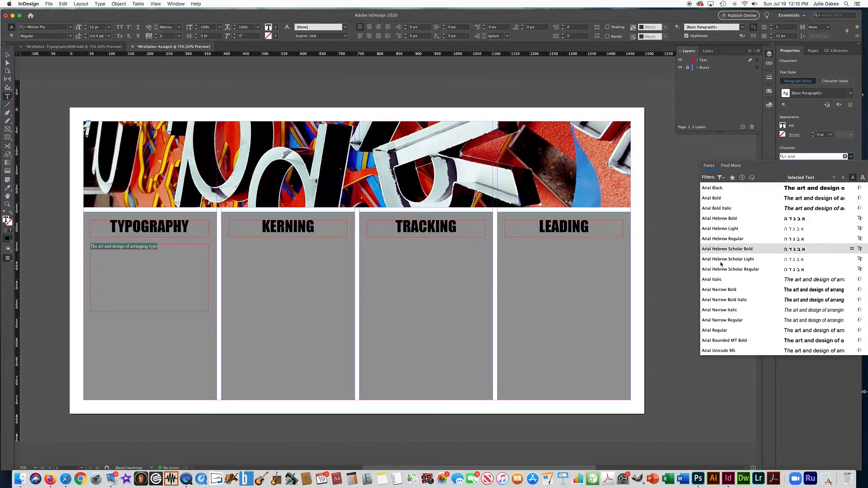
left_click(715, 333)
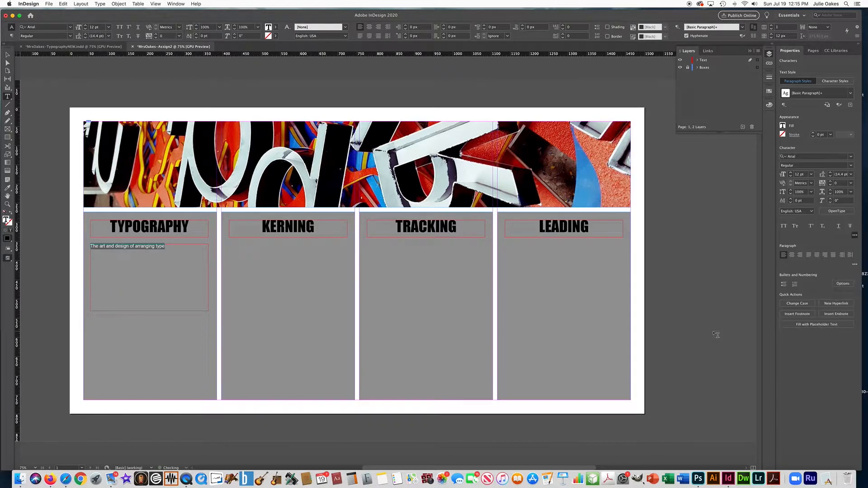
- Enlarge the TYPOGRAPHY definition text to 19 pt and center-align it
left_click(792, 173)
left_click(792, 173)
left_click(791, 174)
left_click(791, 173)
left_click(792, 173)
left_click(791, 173)
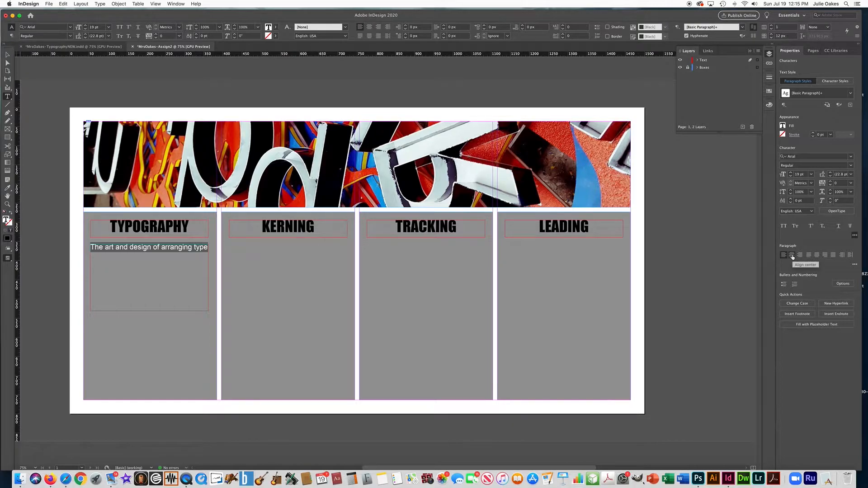
left_click(792, 256)
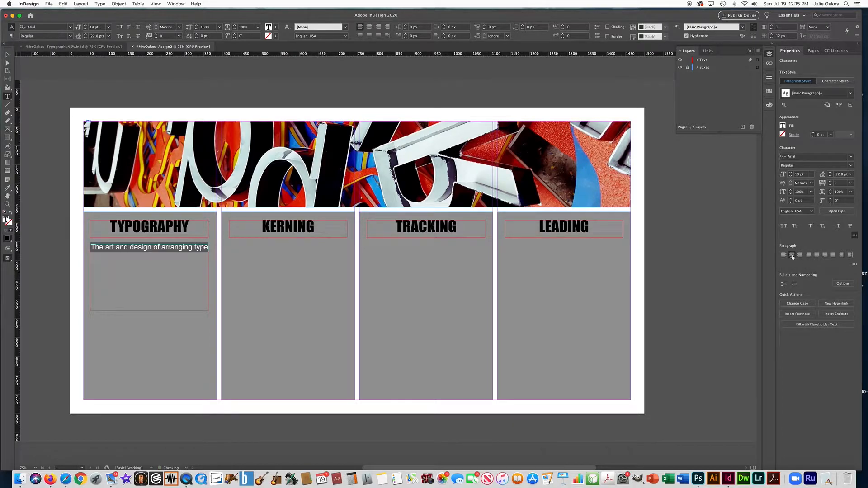
- Set the font size of the TYPOGRAPHY definition text to 30 pt
left_click(791, 173)
left_click(790, 173)
left_click(790, 173)
left_click(791, 173)
left_click(791, 174)
left_click(790, 173)
left_click(791, 173)
left_click(790, 173)
left_click(790, 173)
left_click(790, 173)
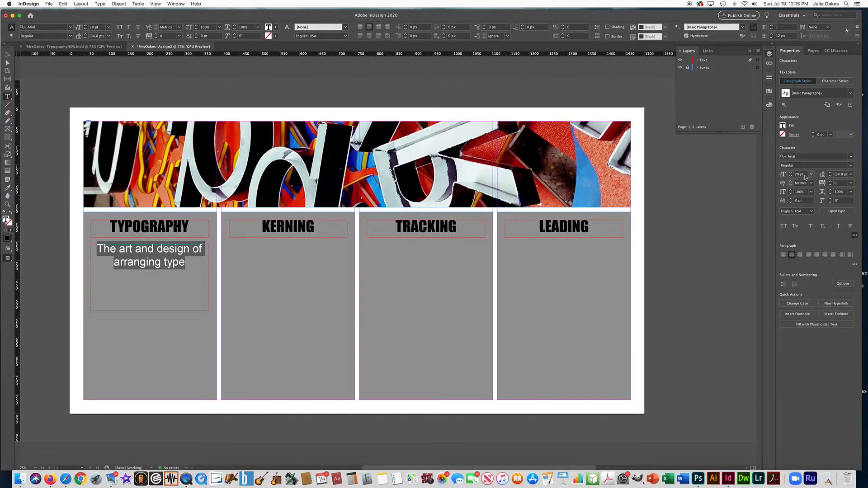
left_click(805, 174)
type("30")
key("Return")
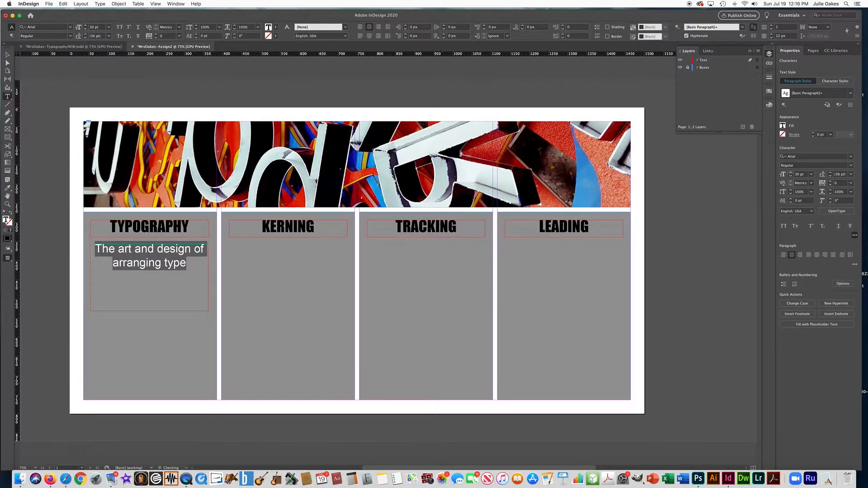
- Shorten the TYPOGRAPHY definition's text frame from its lower edge to a height of about 161.5 px
left_click(8, 55)
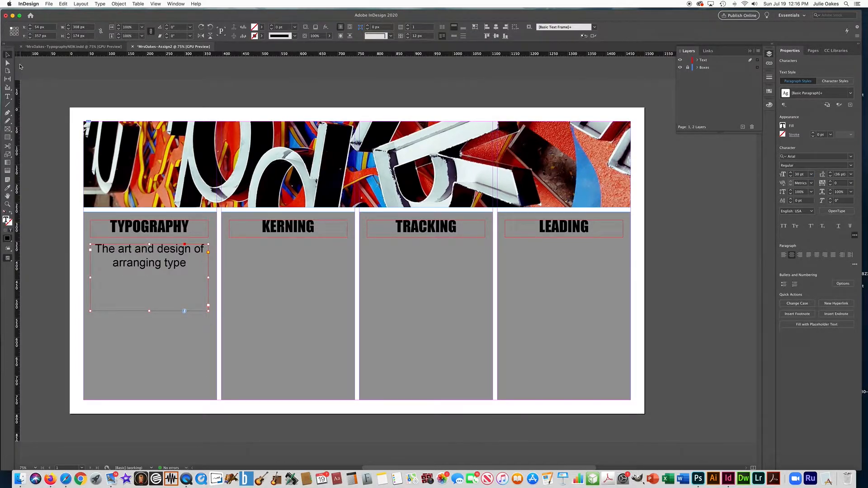
left_click(20, 67)
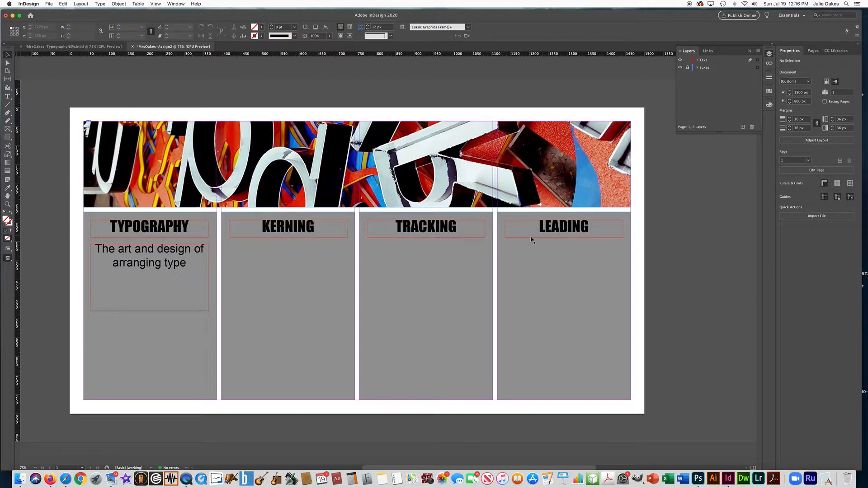
left_click(141, 277)
mouse_move(149, 310)
left_mouse_down()
mouse_move(149, 298)
mouse_move(149, 306)
left_mouse_up()
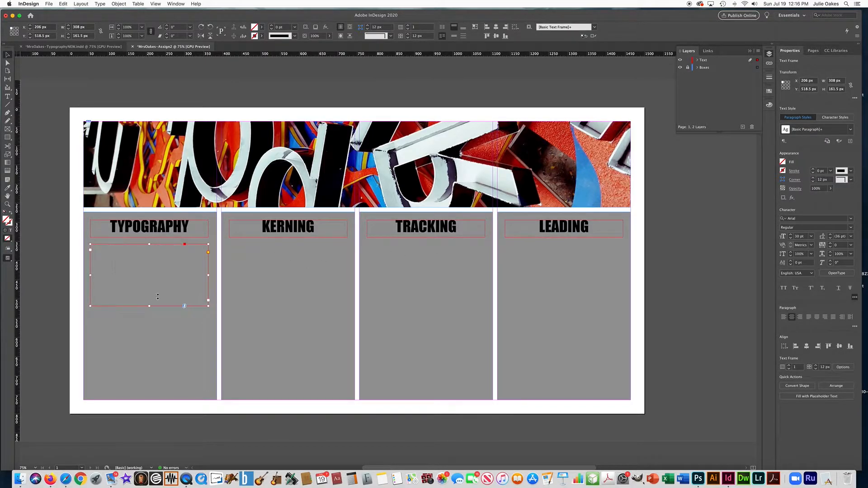
left_click(318, 263)
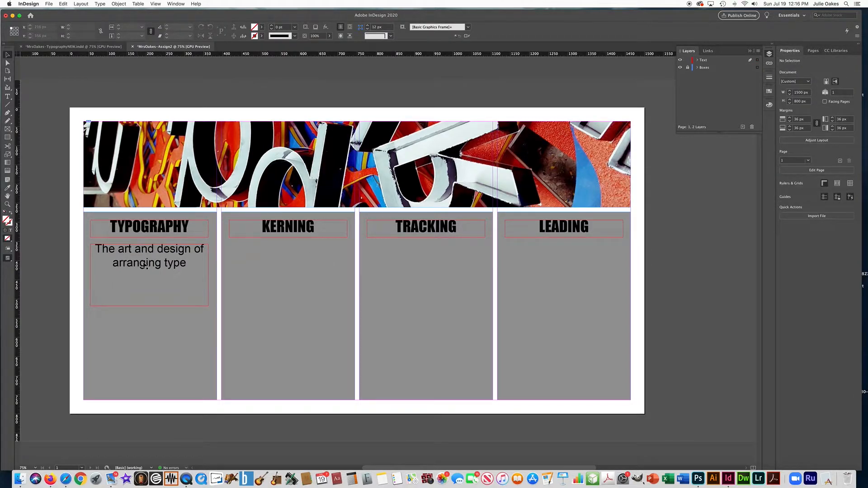
- Place a copy of the definition frame below the KERNING heading and change its text to "The space between two letters"
left_click(147, 253)
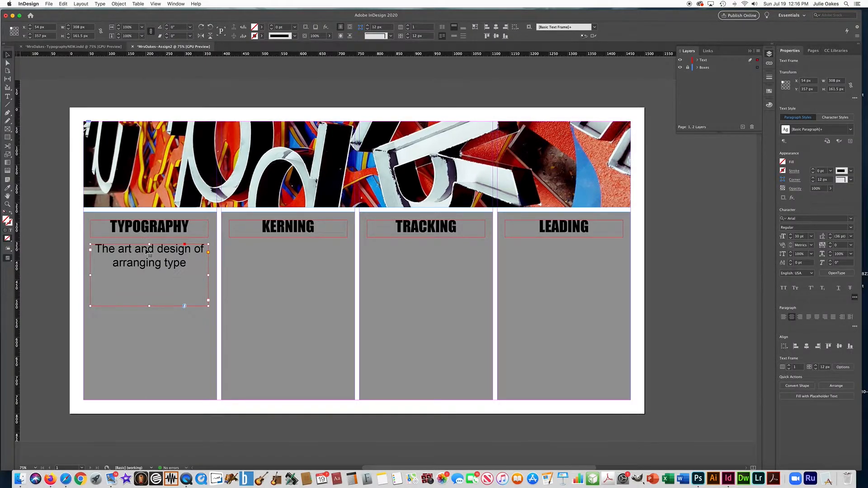
left_click_drag(147, 253, 261, 267)
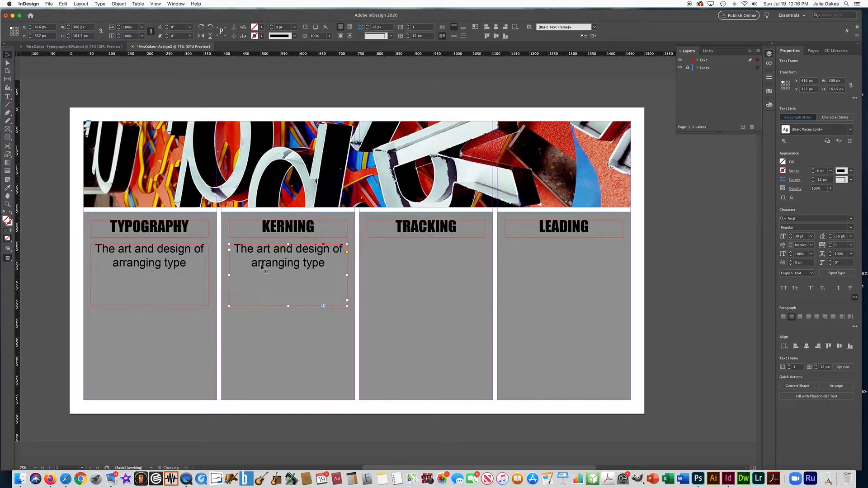
left_click(114, 48)
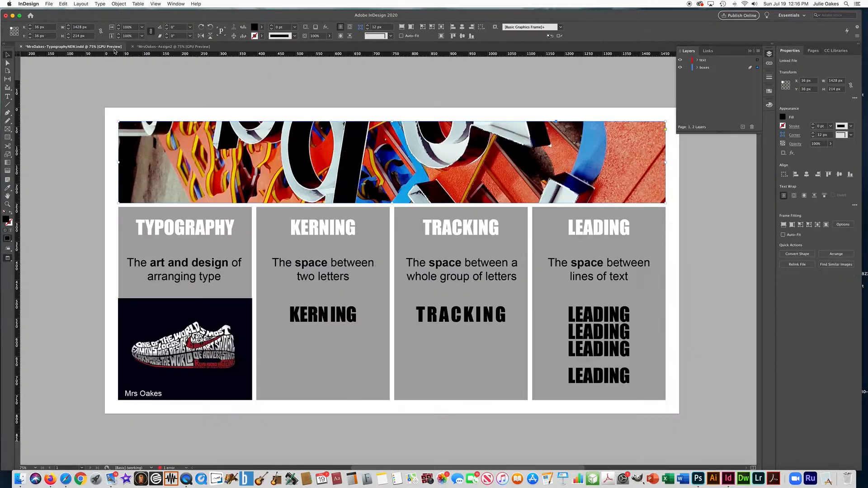
left_click(169, 47)
key("t")
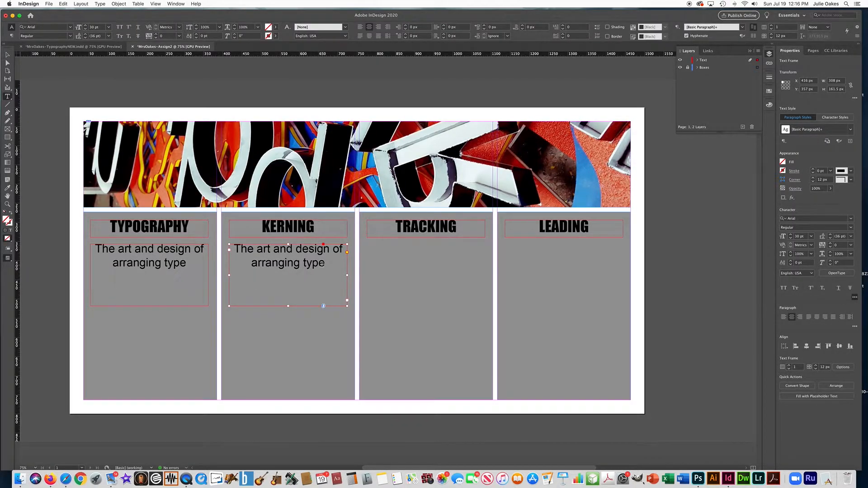
left_click_drag(325, 264, 248, 249)
type("space between two letters")
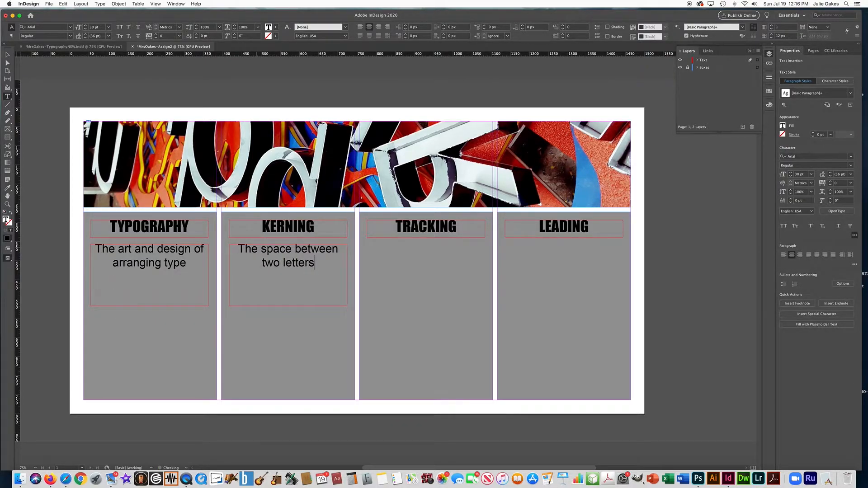
left_click(8, 56)
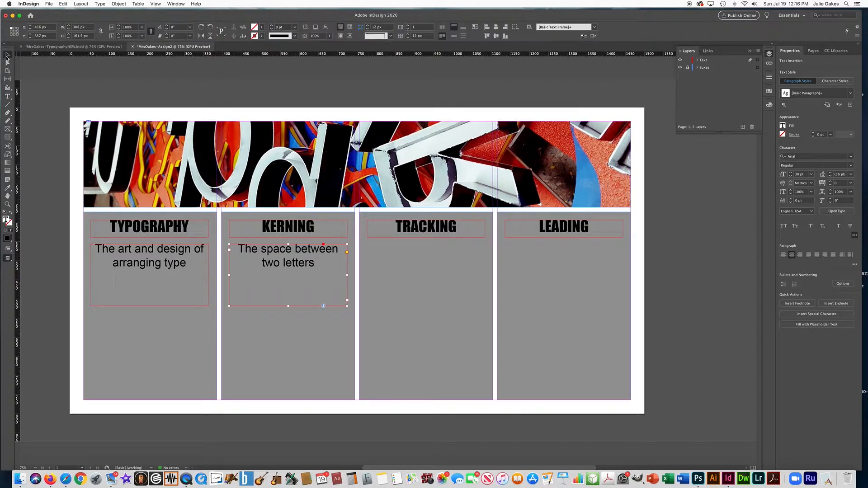
left_click(58, 194)
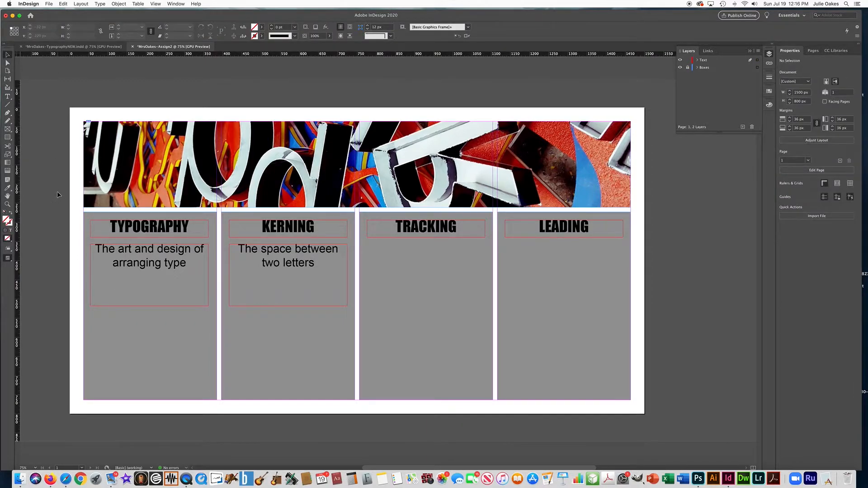
- Paste two more copies of the definition frame, aligning one below the TRACKING heading and one below LEADING
key("super+v")
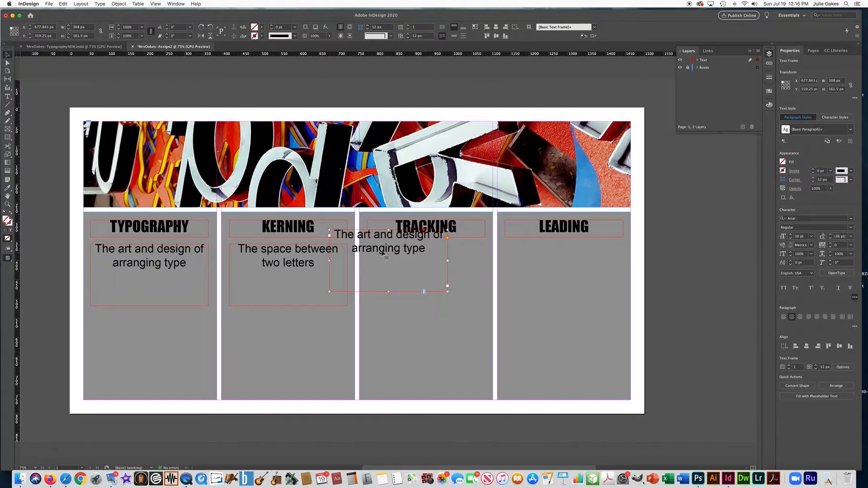
left_click_drag(421, 278, 420, 269)
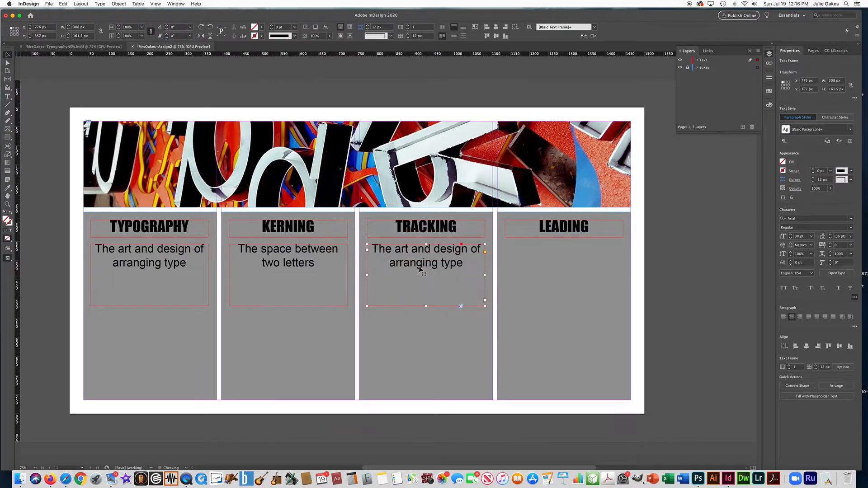
left_click(411, 316)
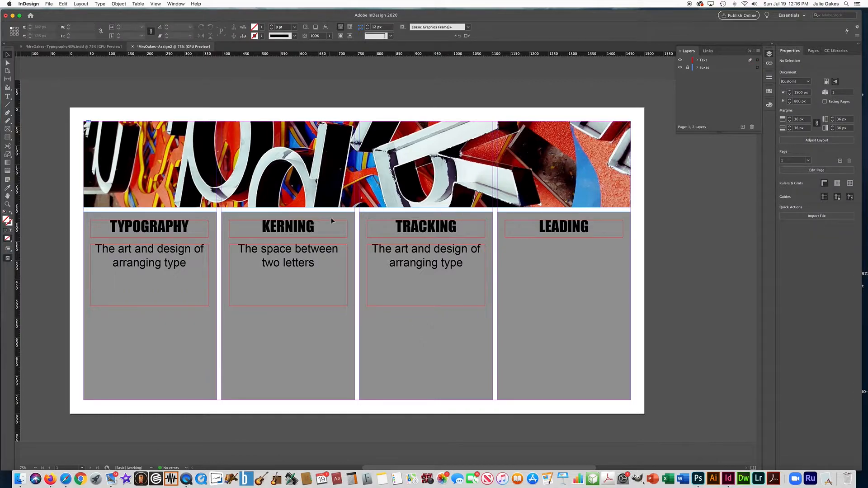
key("super+v")
left_click_drag(352, 240, 528, 254)
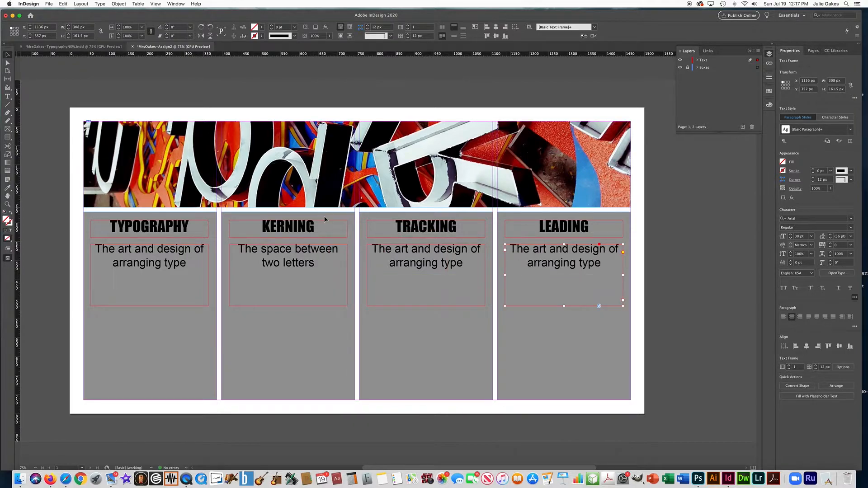
- Change the definition below the TRACKING heading to "The space between a group of letters"
left_click(8, 96)
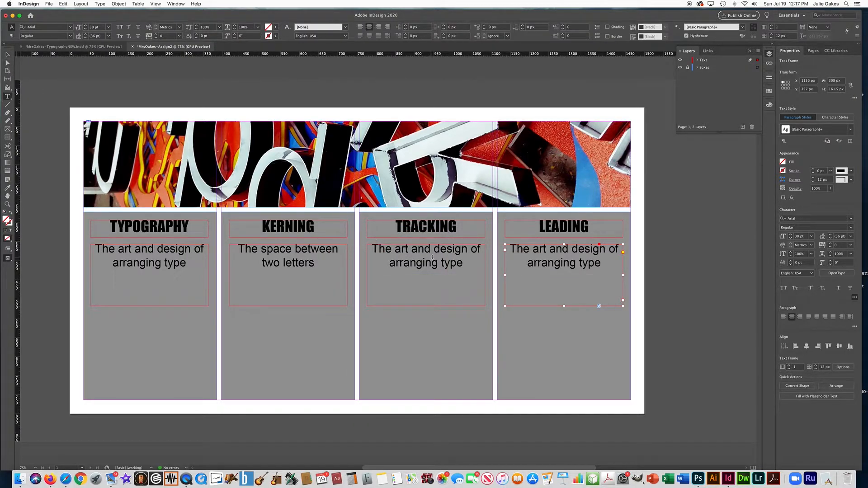
left_click_drag(462, 262, 395, 249)
type("space")
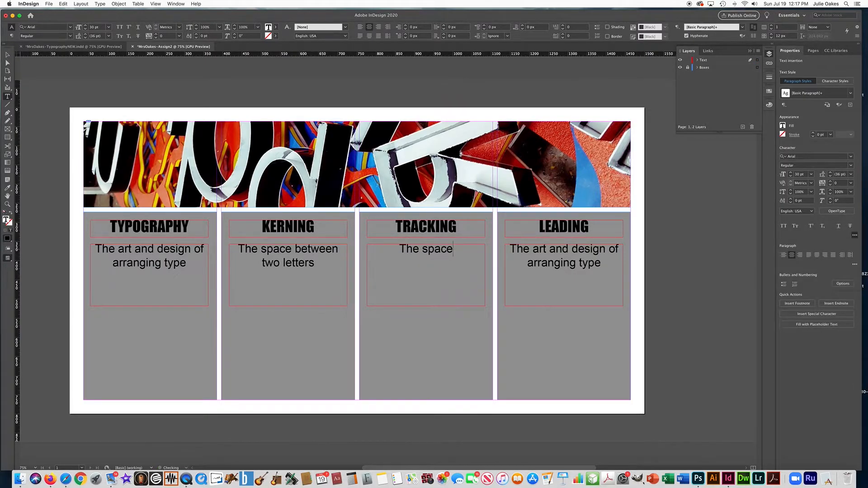
type(" between a")
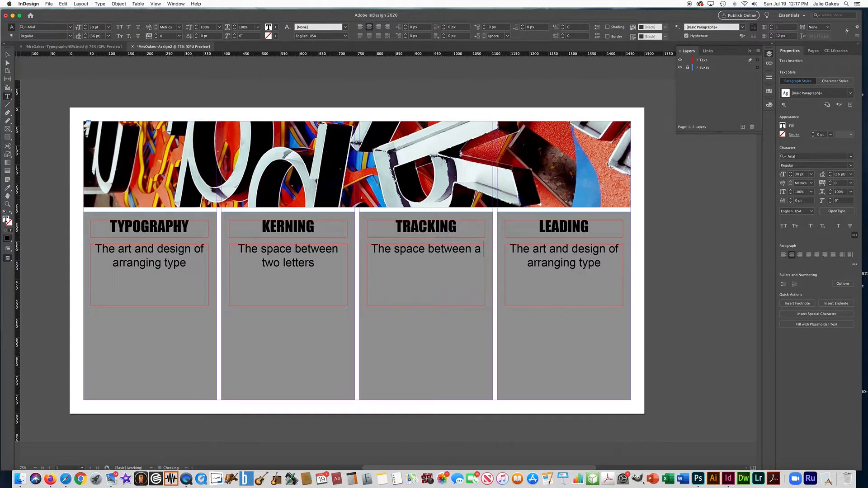
type(" group of letters")
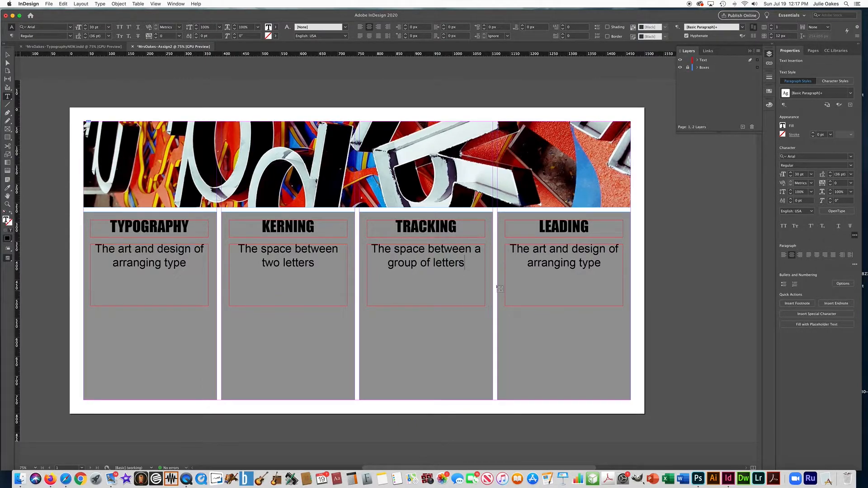
- Change the definition below the LEADING heading to "The space between lines of text"
left_click_drag(602, 264, 535, 249)
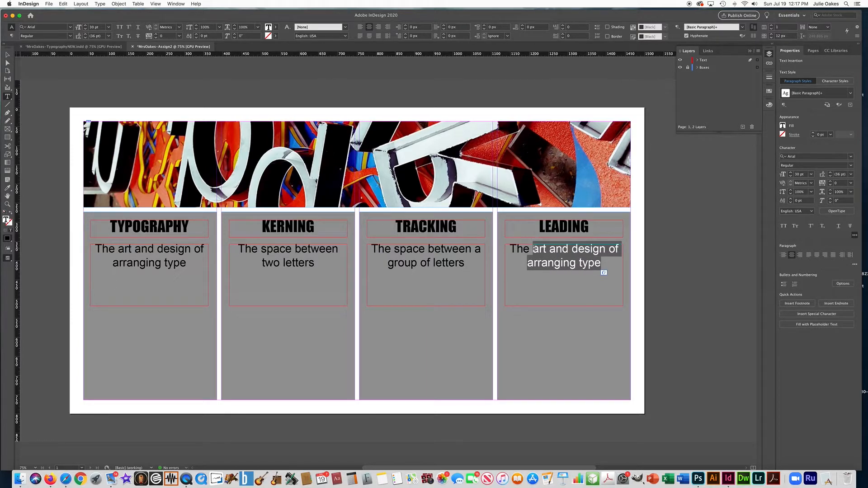
type("space bet")
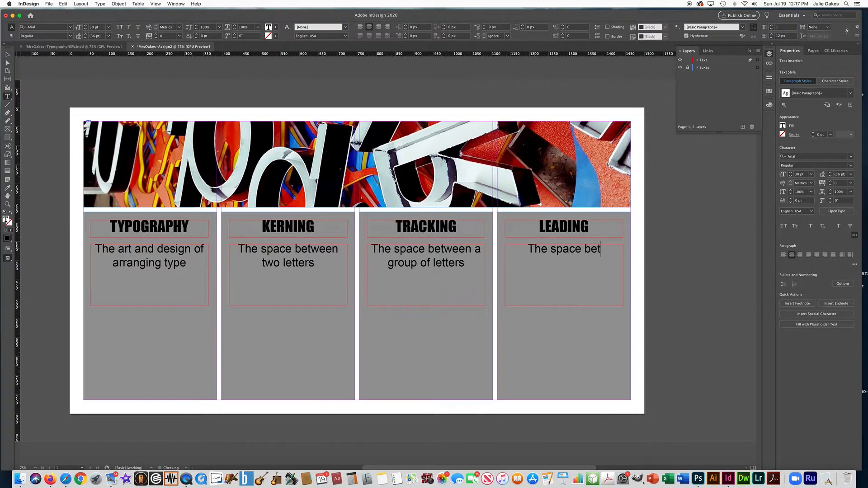
type("ween lines of text")
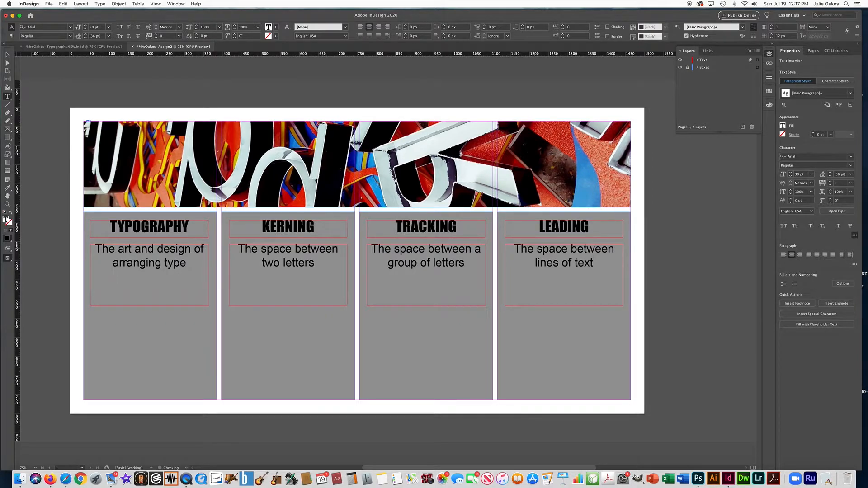
scroll(375, 226, "right", 2)
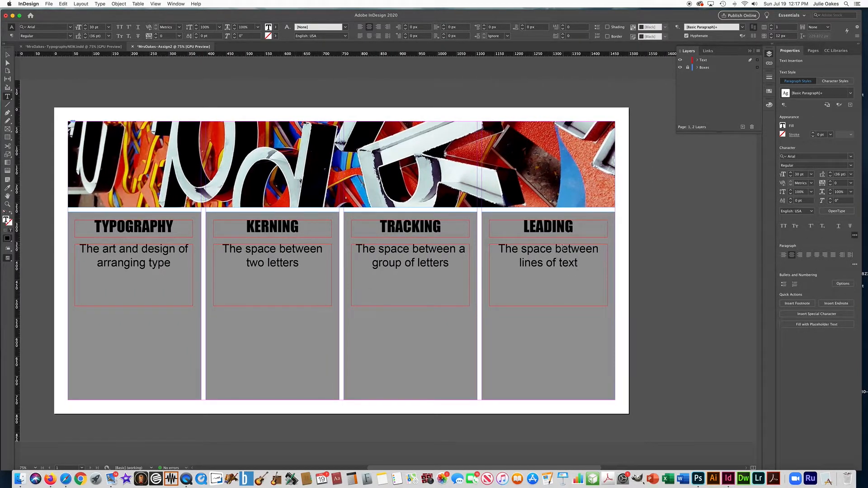
- Set the word "space" in the definition below the LEADING heading to the Bold font style
left_click_drag(552, 248, 523, 249)
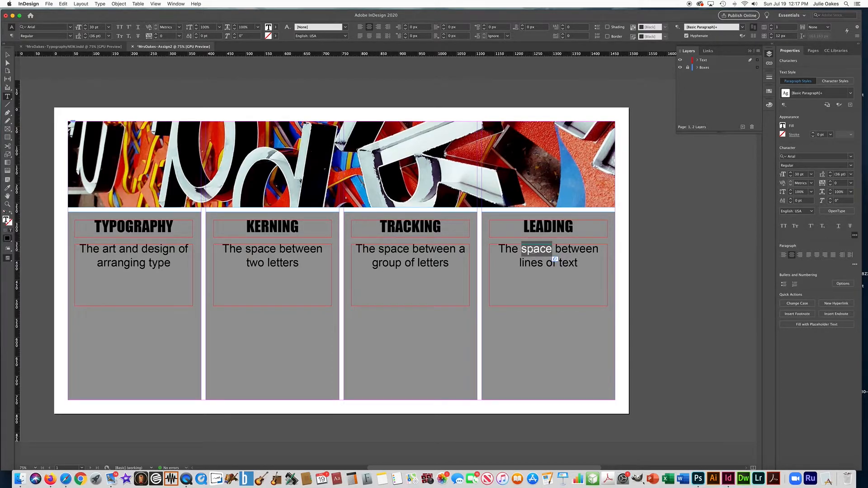
left_click(551, 250)
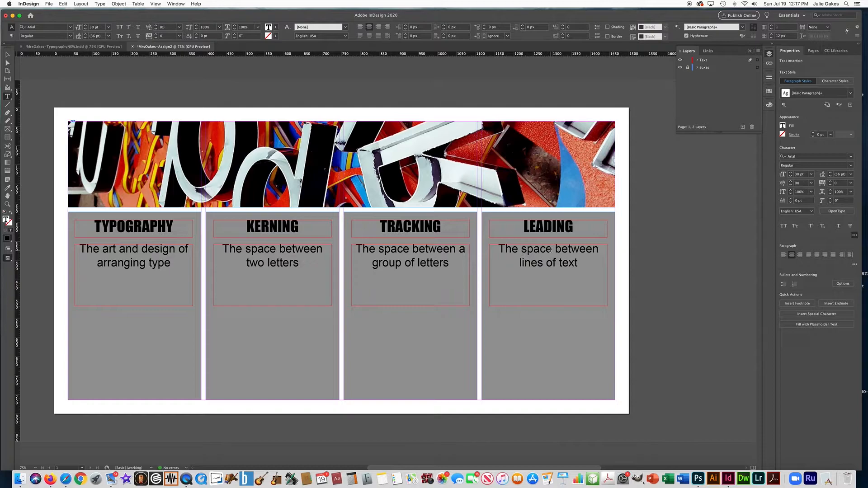
double_click(539, 250)
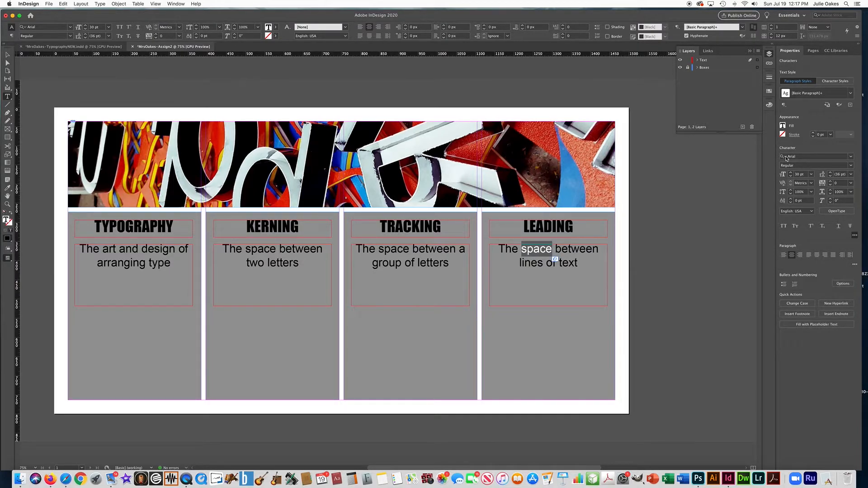
left_click(850, 165)
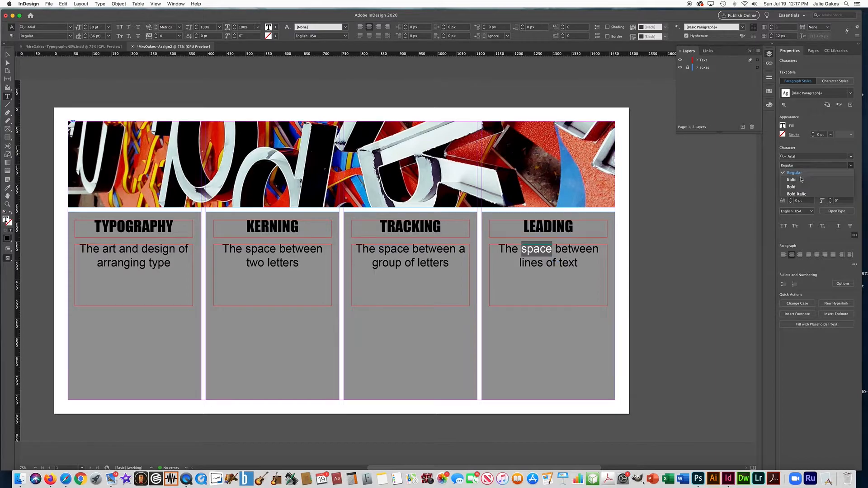
left_click(790, 187)
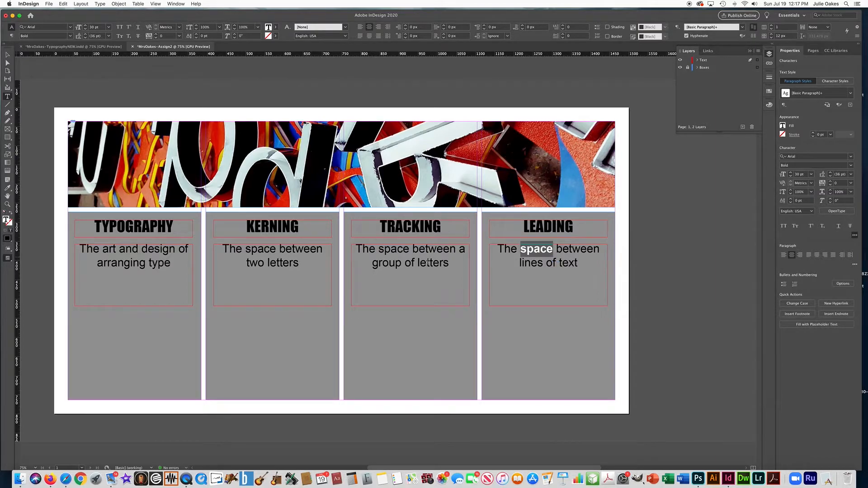
- Make the word "space" bold in the definitions below the TRACKING and KERNING headings
double_click(392, 249)
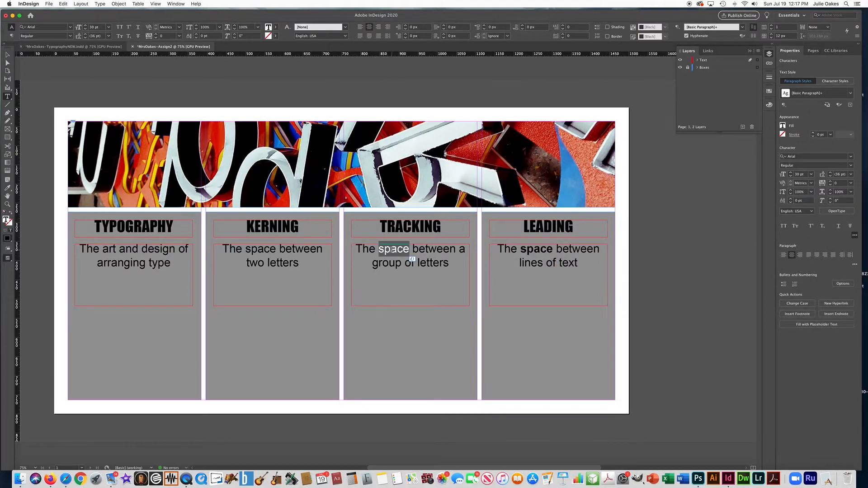
left_click(850, 166)
left_click(791, 187)
double_click(265, 249)
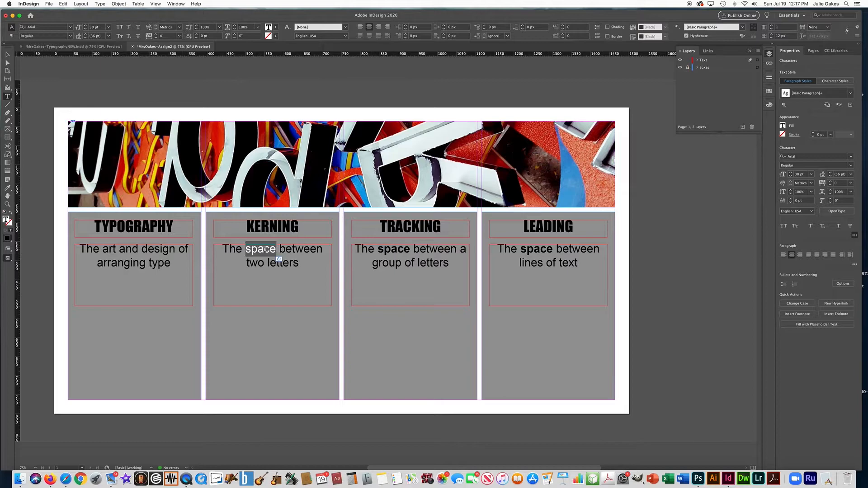
left_click(850, 165)
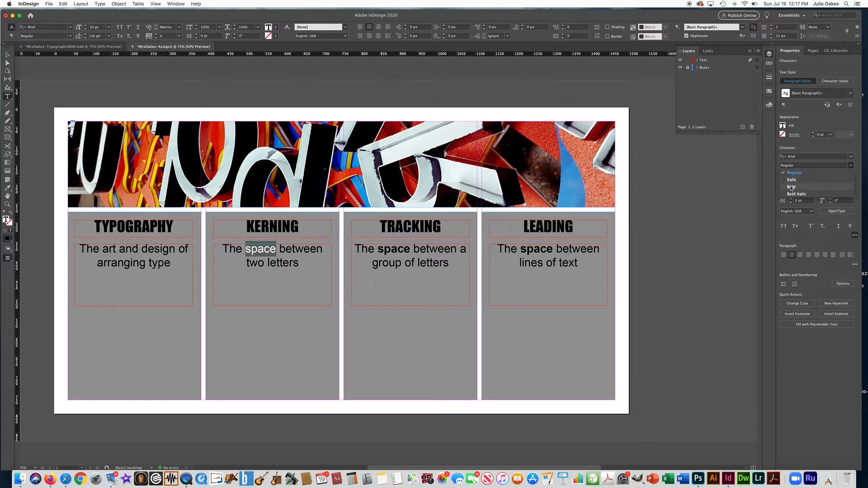